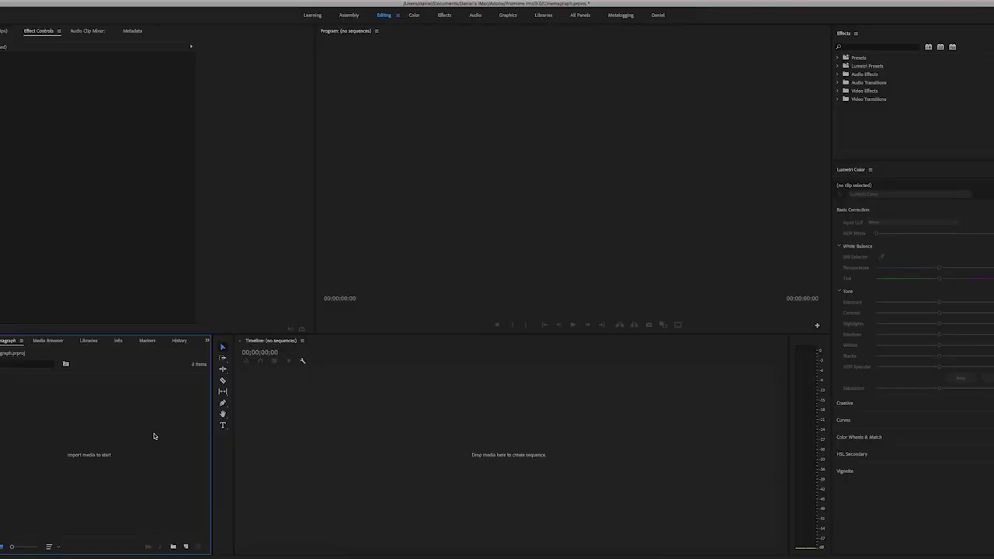
Create a new sequence using the Digital SLR 1080p DSLR 1080p24 preset.
{"action": "key", "text": "super+n"}
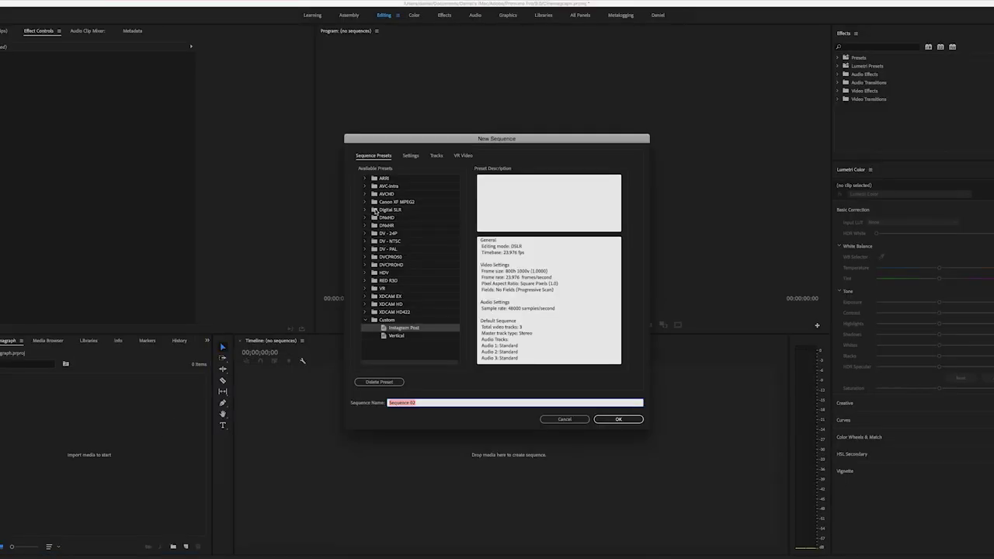
{"action": "left_click", "coordinate": [366, 210]}
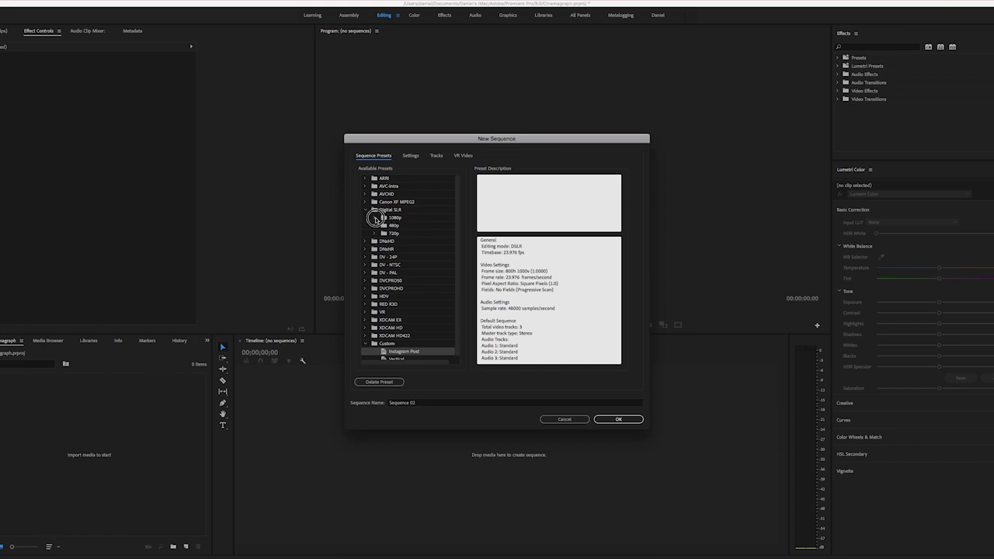
{"action": "left_click", "coordinate": [374, 217]}
{"action": "left_click", "coordinate": [414, 226]}
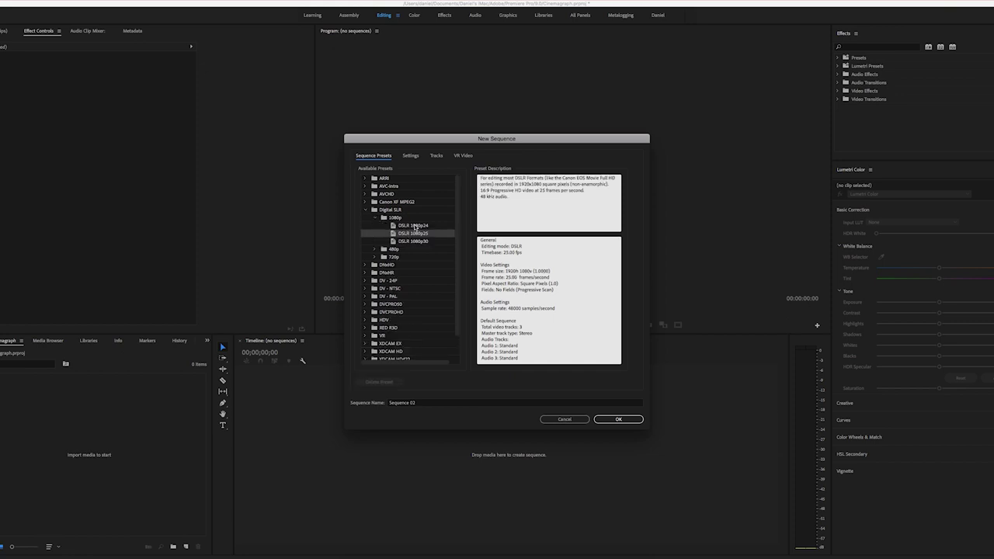
{"action": "left_click", "coordinate": [618, 419]}
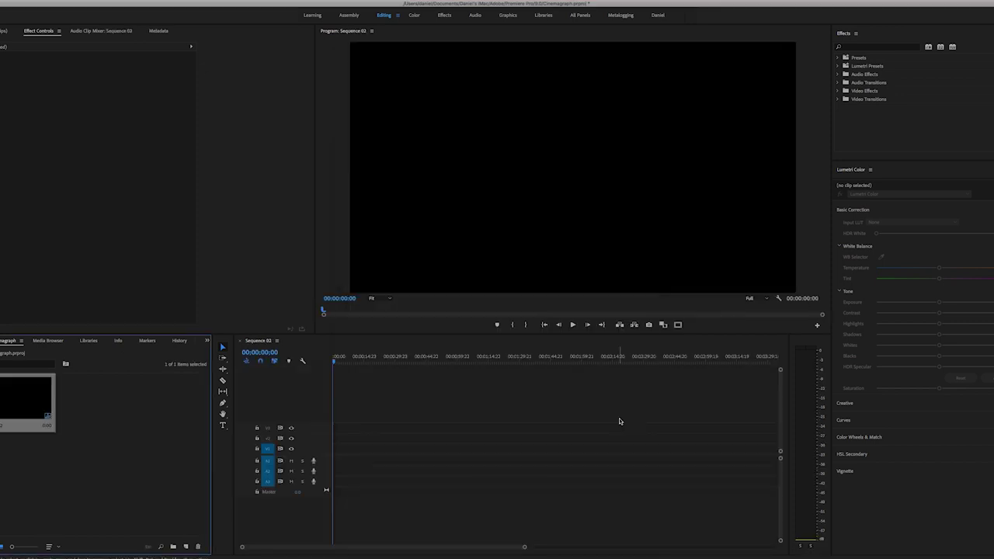
Import DMC_8110.MOV, lay it on the timeline, and move the playhead to about 29 seconds.
{"action": "left_click", "coordinate": [153, 432]}
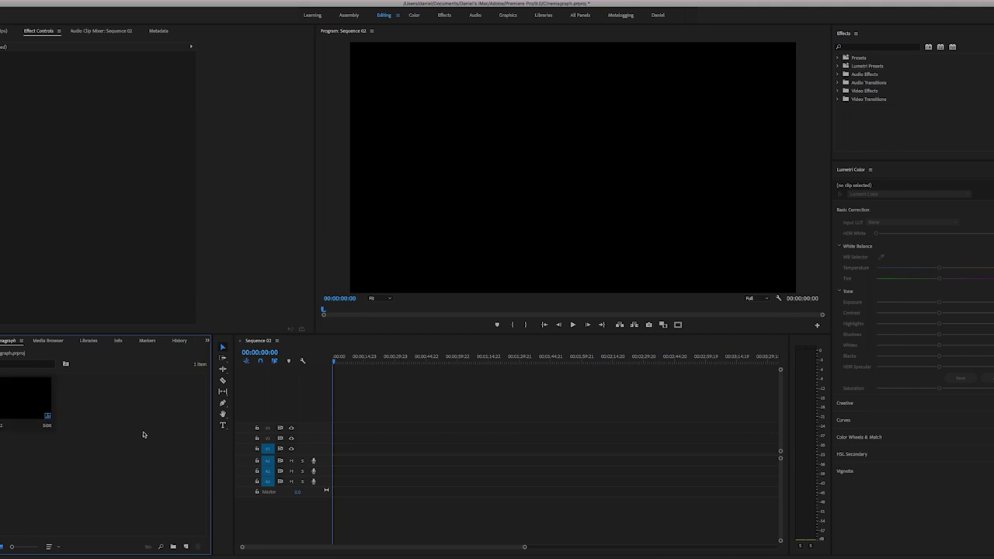
{"action": "double_click", "coordinate": [143, 435]}
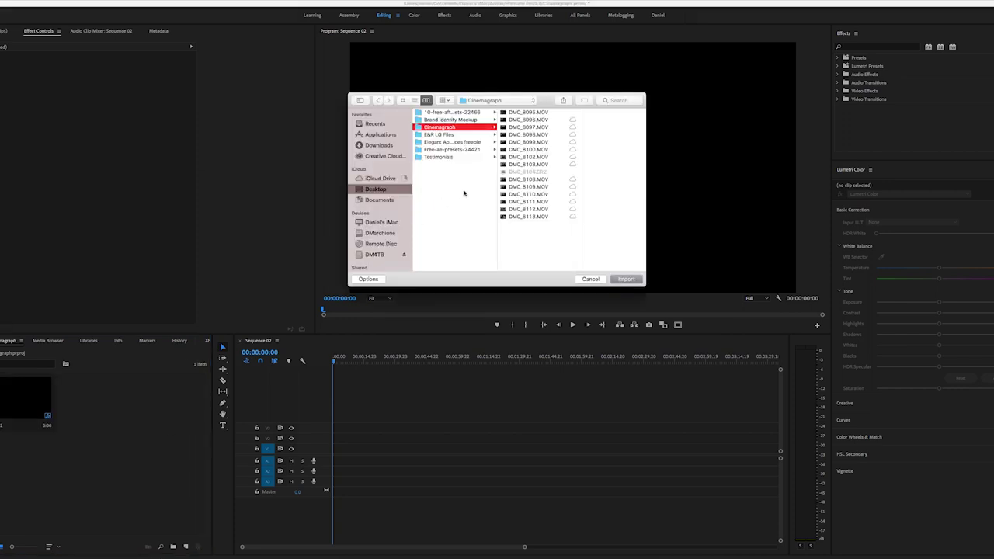
{"action": "left_click", "coordinate": [529, 194]}
{"action": "left_click", "coordinate": [626, 280]}
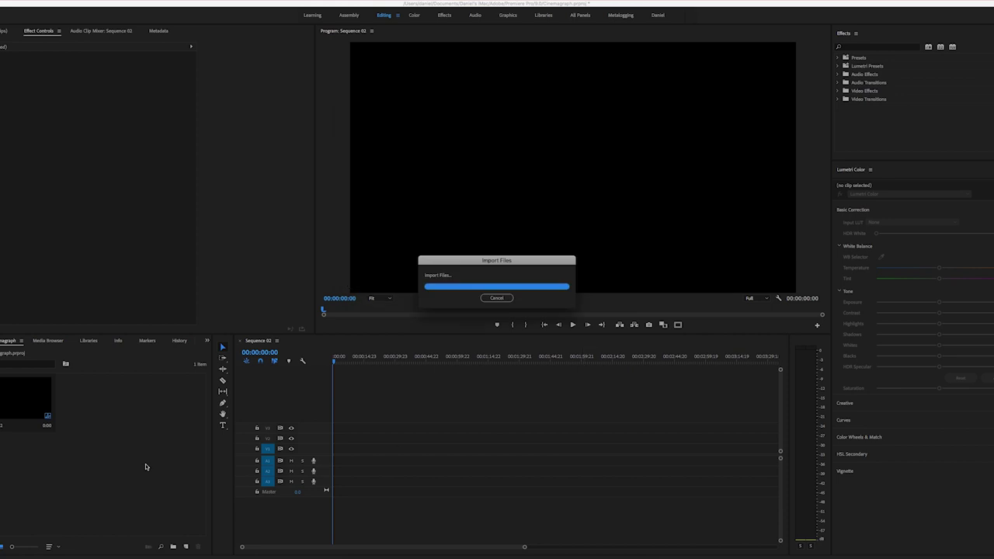
{"action": "left_click_drag", "start_coordinate": [97, 400], "coordinate": [358, 449]}
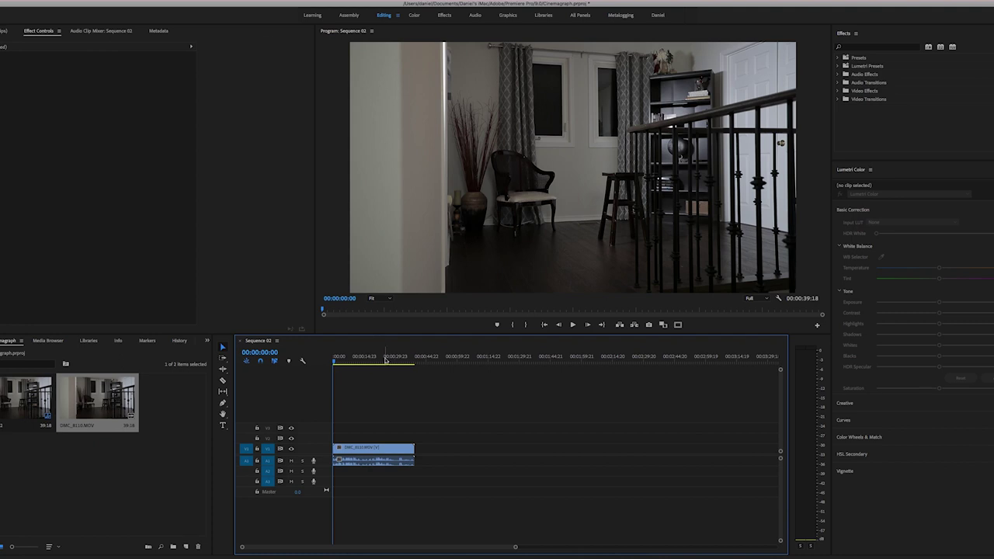
{"action": "left_click", "coordinate": [386, 359]}
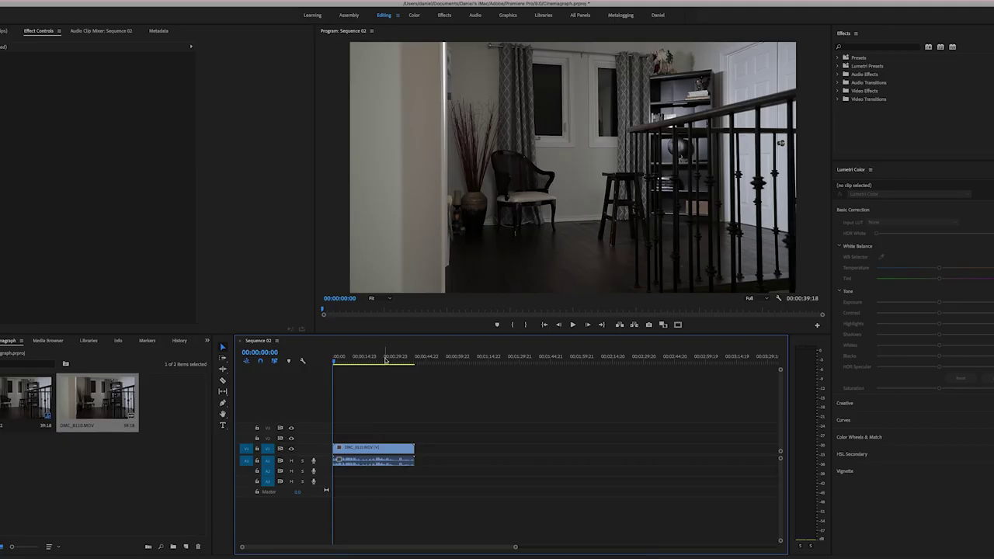
Trim the clip's start to the 00:00:29 playhead and ripple-delete the gap so it starts at zero.
{"action": "left_click_drag", "start_coordinate": [386, 360], "coordinate": [393, 357]}
{"action": "left_click_drag", "start_coordinate": [335, 448], "coordinate": [394, 448]}
{"action": "right_click", "coordinate": [377, 450]}
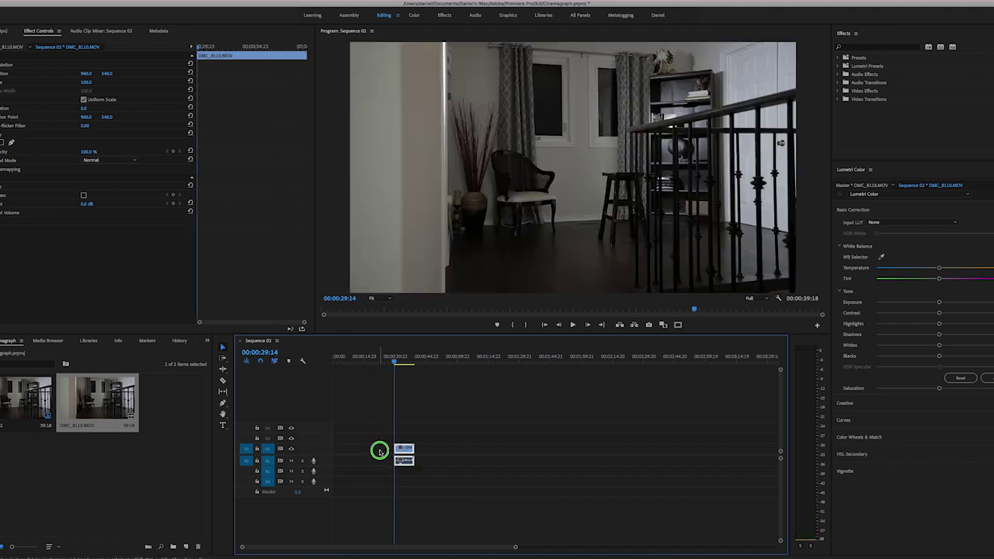
{"action": "left_click", "coordinate": [392, 459]}
Play the trimmed clip from the start and stop the playhead around six seconds.
{"action": "key", "text": "Home"}
{"action": "key", "text": "space"}
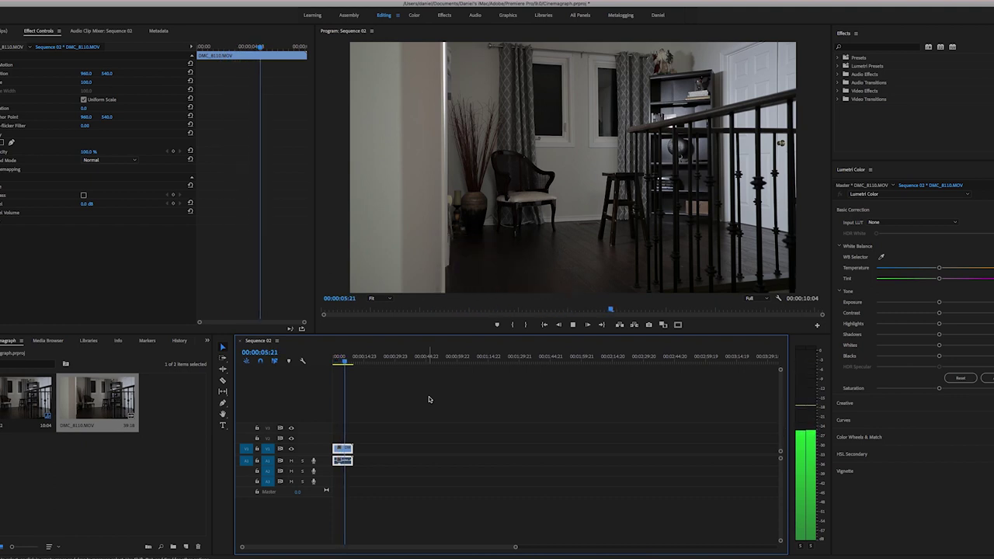
{"action": "key", "text": "space"}
{"action": "key", "text": "Right"}
{"action": "key", "text": "Right"}
{"action": "key", "text": "Right"}
{"action": "key", "text": "Right"}
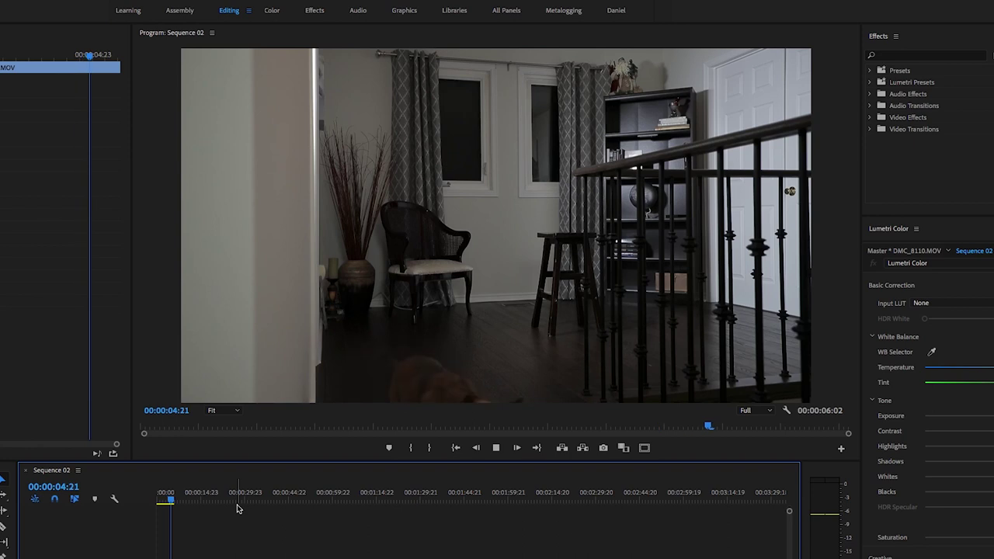
{"action": "key", "text": "space"}
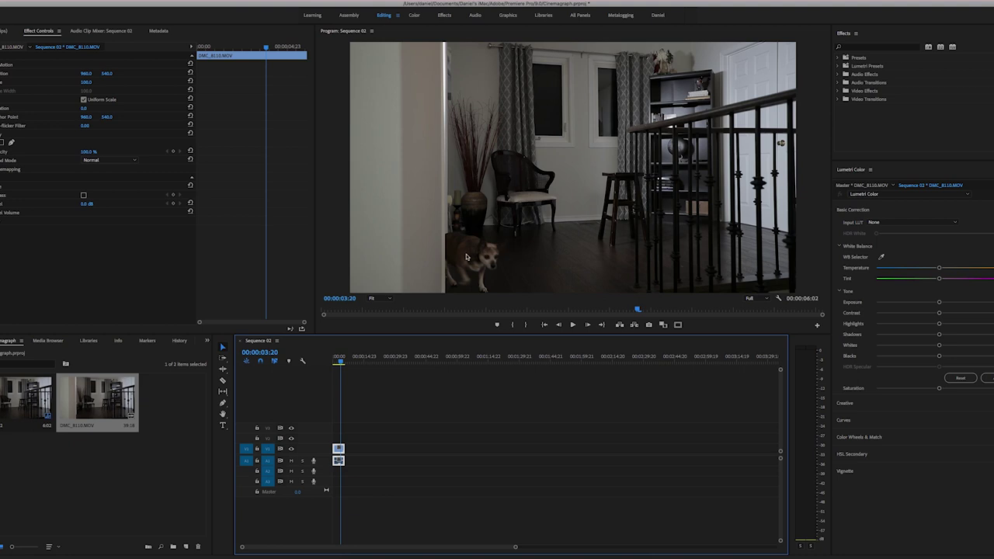
Export the current dog frame as a JPEG still and select the default file name for renaming.
{"action": "left_click", "coordinate": [649, 326]}
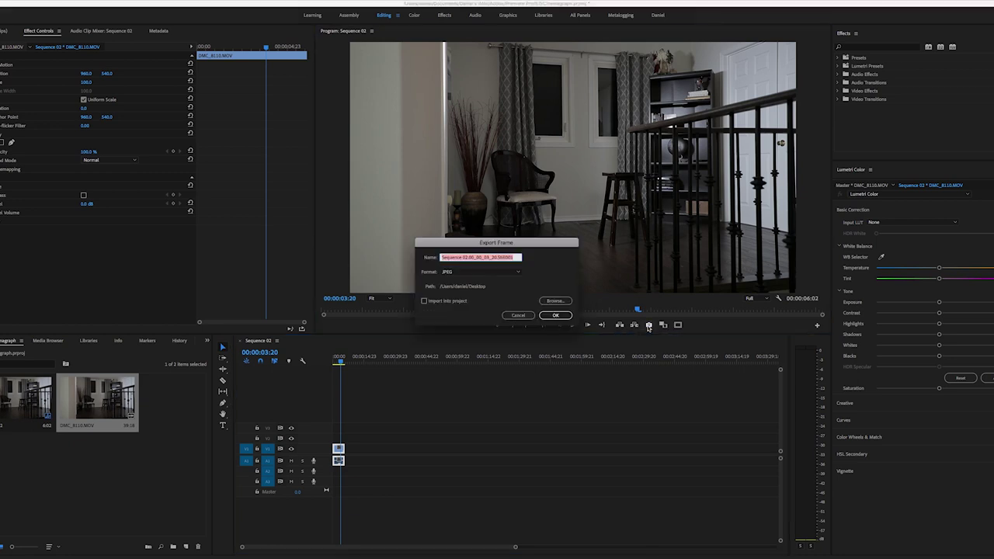
{"action": "left_click", "coordinate": [519, 272]}
{"action": "left_click", "coordinate": [542, 269]}
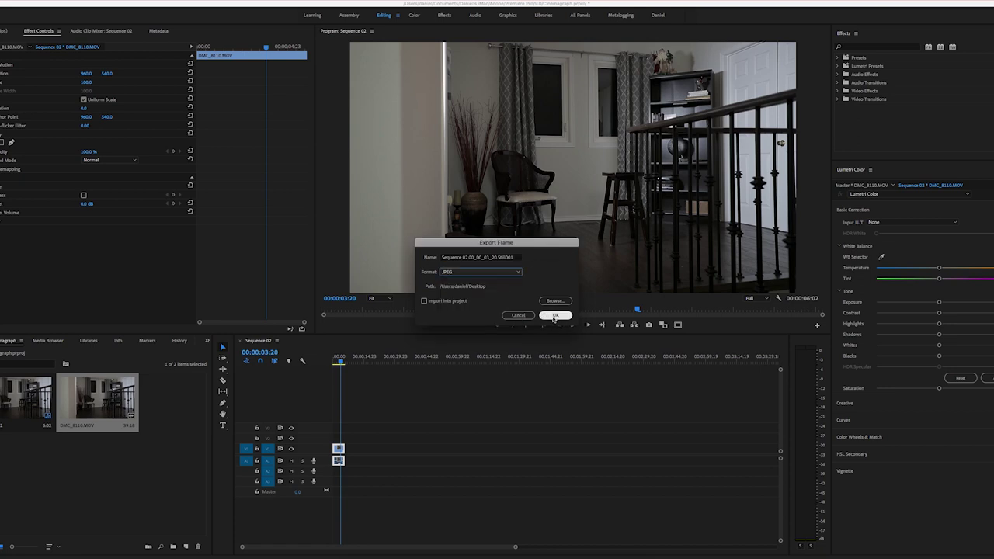
{"action": "left_click", "coordinate": [480, 258]}
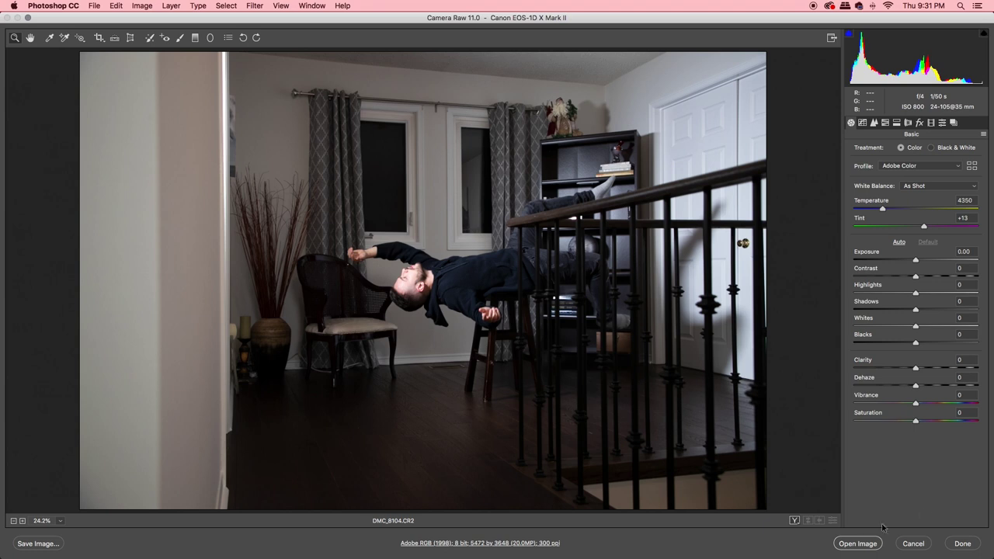
Open the DMC_8104.CR2 raw photo in Photoshop, then open Mia Screenshot.jpg alongside it.
{"action": "left_click", "coordinate": [857, 545]}
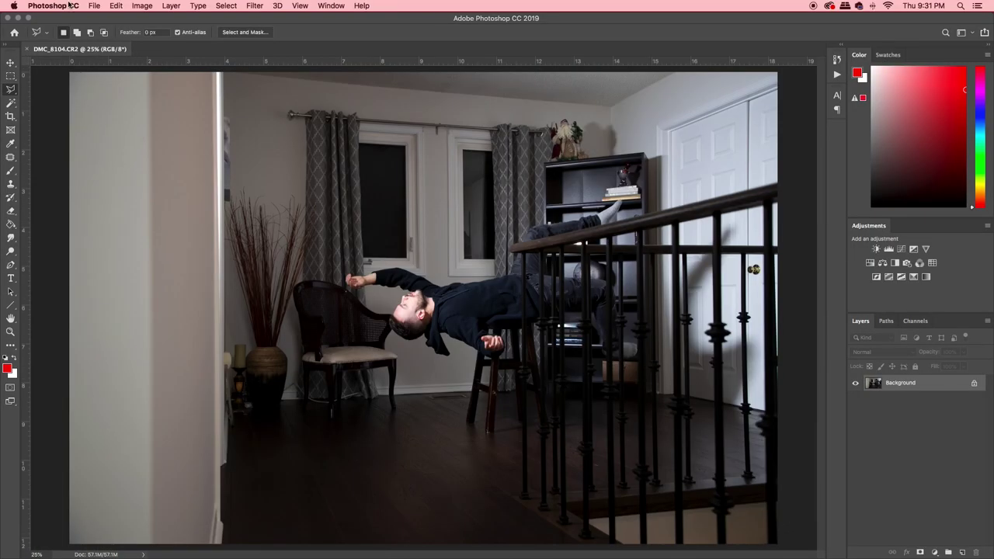
{"action": "key", "text": "super+o"}
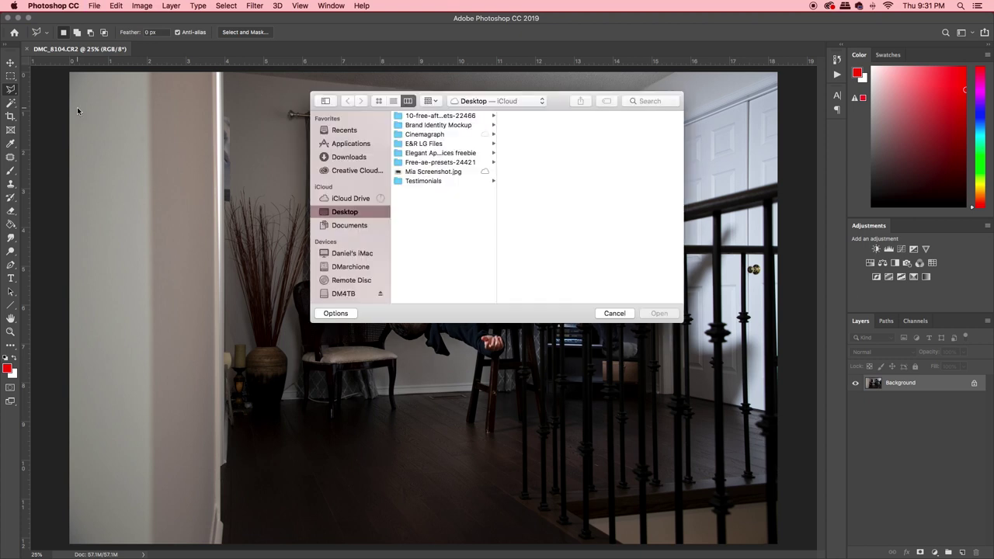
{"action": "left_click", "coordinate": [437, 174]}
{"action": "key", "text": "space"}
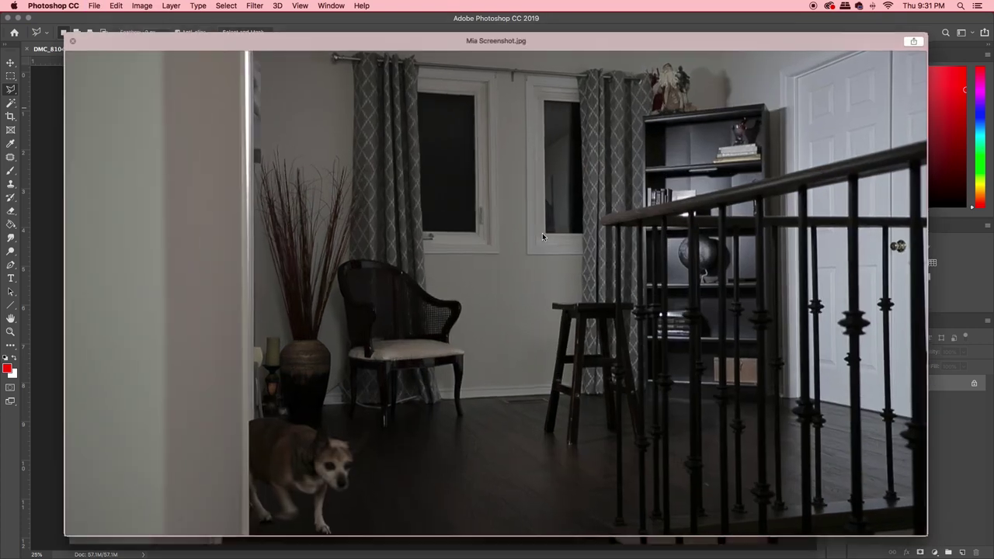
{"action": "key", "text": "space"}
{"action": "left_click", "coordinate": [653, 312]}
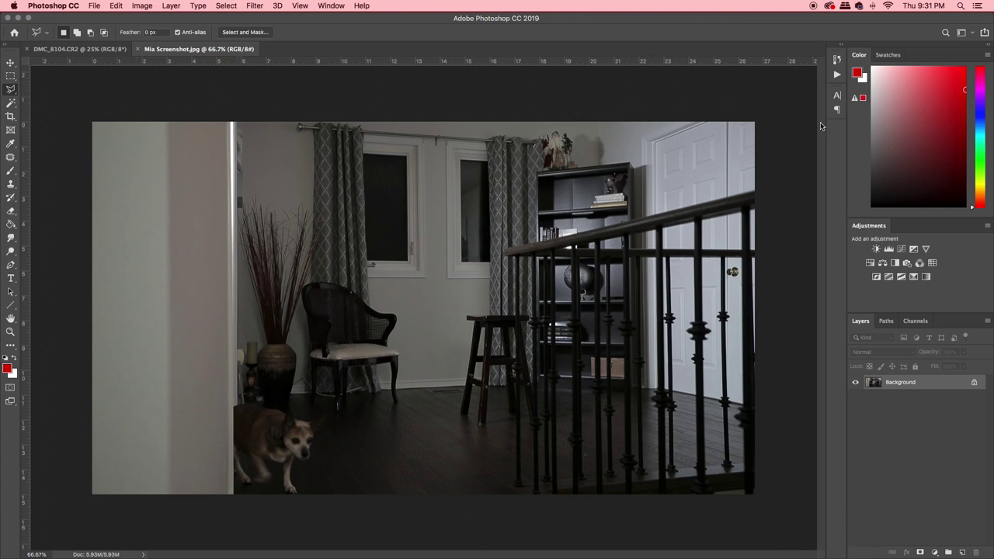
Copy the entire levitation photo and return to the Mia Screenshot document.
{"action": "left_click", "coordinate": [117, 51]}
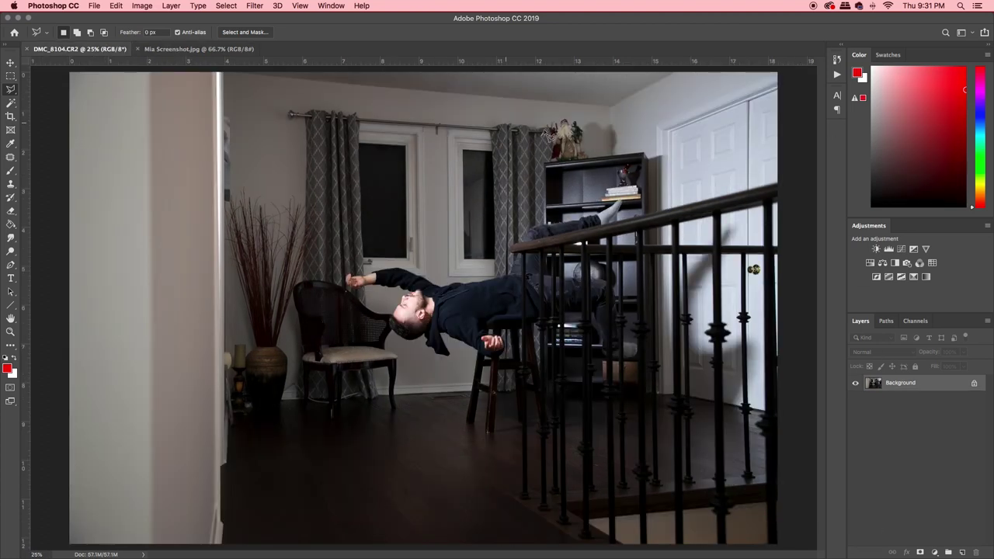
{"action": "key", "text": "super+a"}
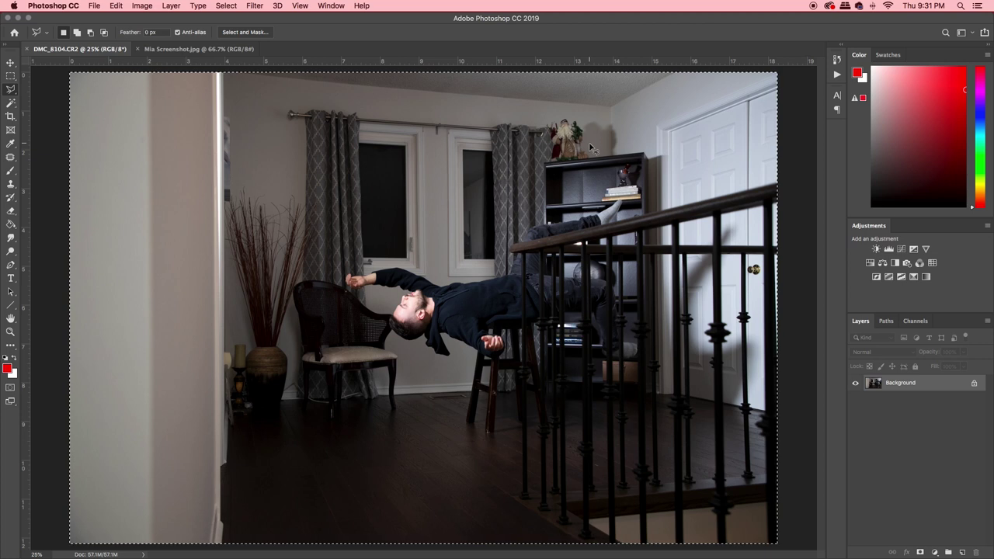
{"action": "key", "text": "super+c"}
{"action": "left_click", "coordinate": [194, 49]}
Paste the floating-man photo as a new layer and set its opacity to 30%.
{"action": "key", "text": "super+v"}
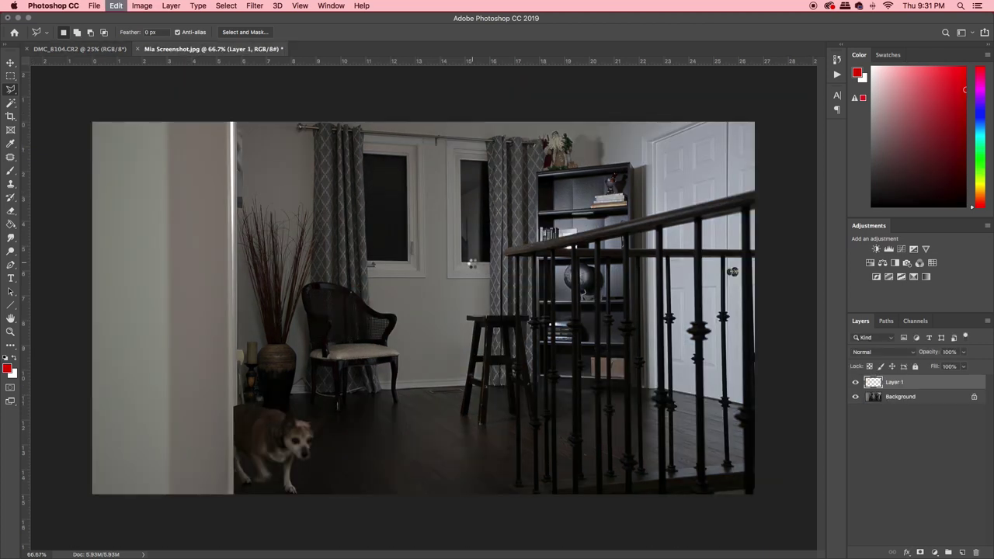
{"action": "key", "text": "super+t"}
{"action": "key", "text": "Return"}
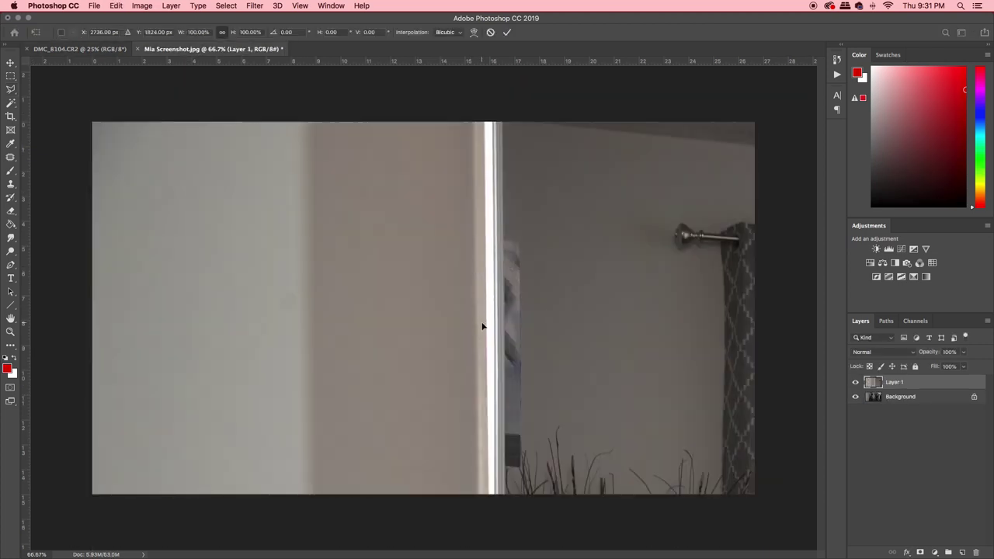
{"action": "key", "text": "l"}
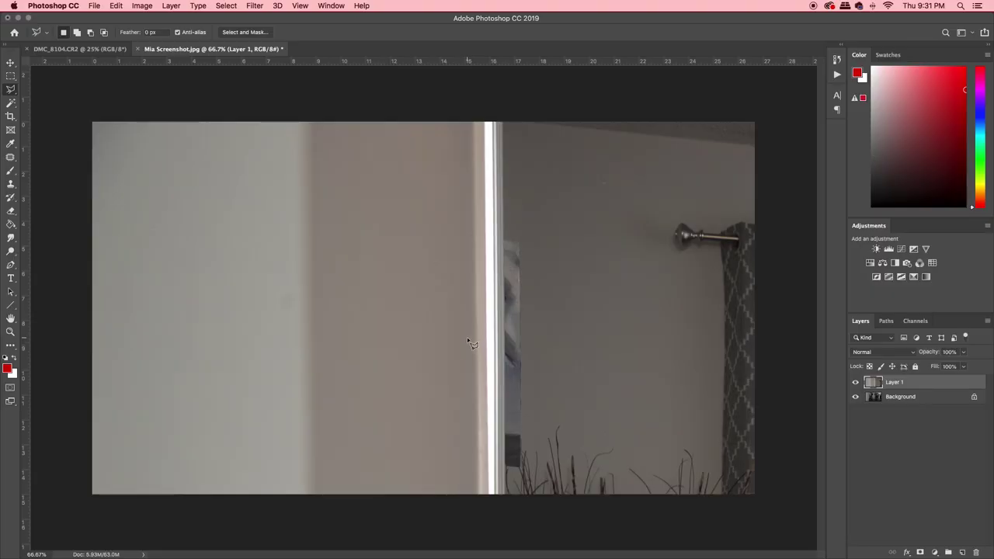
{"action": "key", "text": "3"}
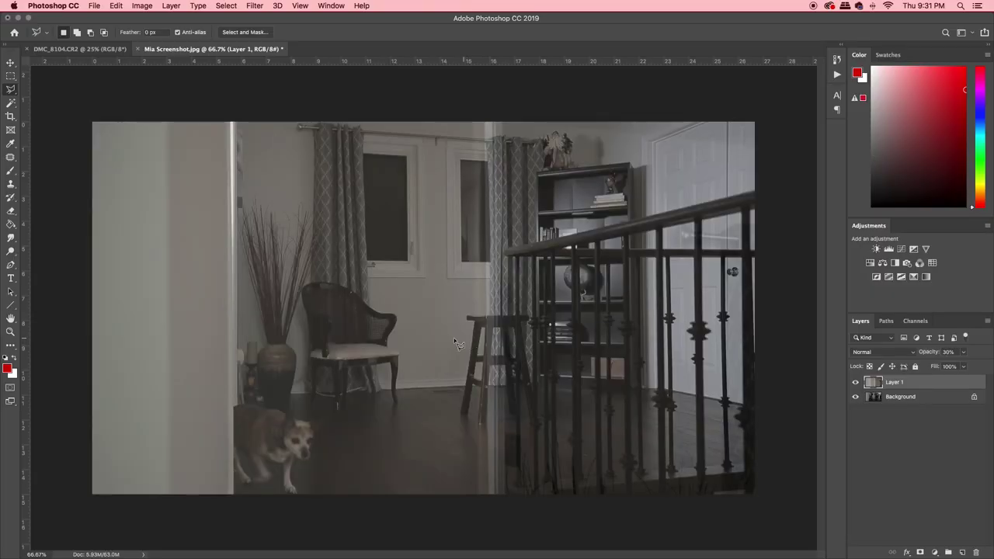
Shift and scale the layer to about 35% so its walls line up with the dog frame.
{"action": "key", "text": "super+t"}
{"action": "left_click_drag", "start_coordinate": [448, 370], "coordinate": [429, 361]}
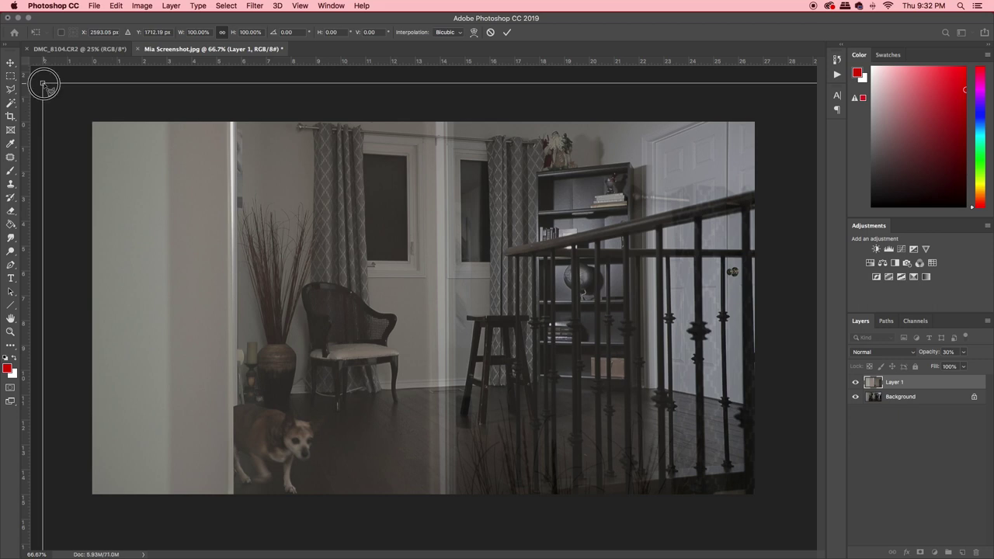
{"action": "left_click_drag", "start_coordinate": [44, 86], "coordinate": [348, 262]}
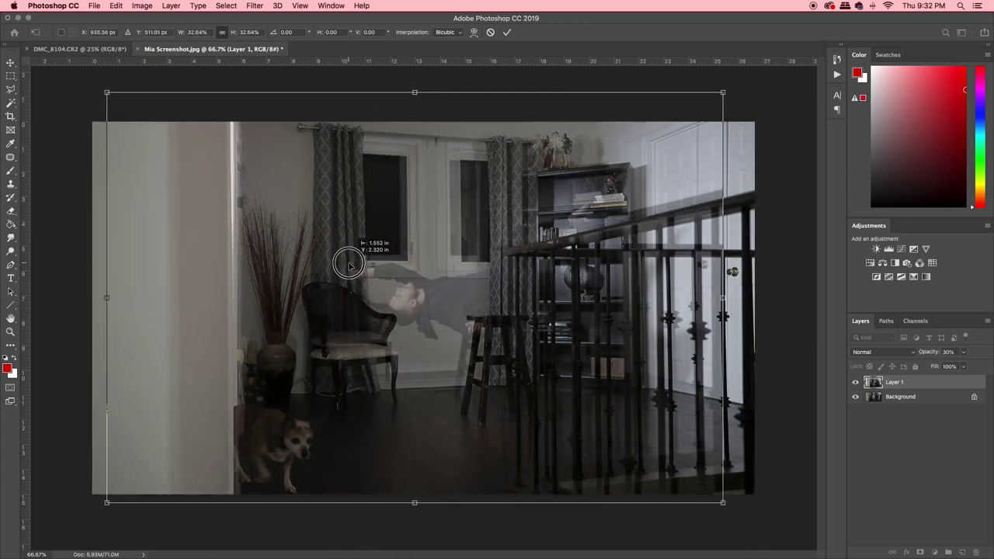
{"action": "left_click_drag", "start_coordinate": [723, 500], "coordinate": [747, 524]}
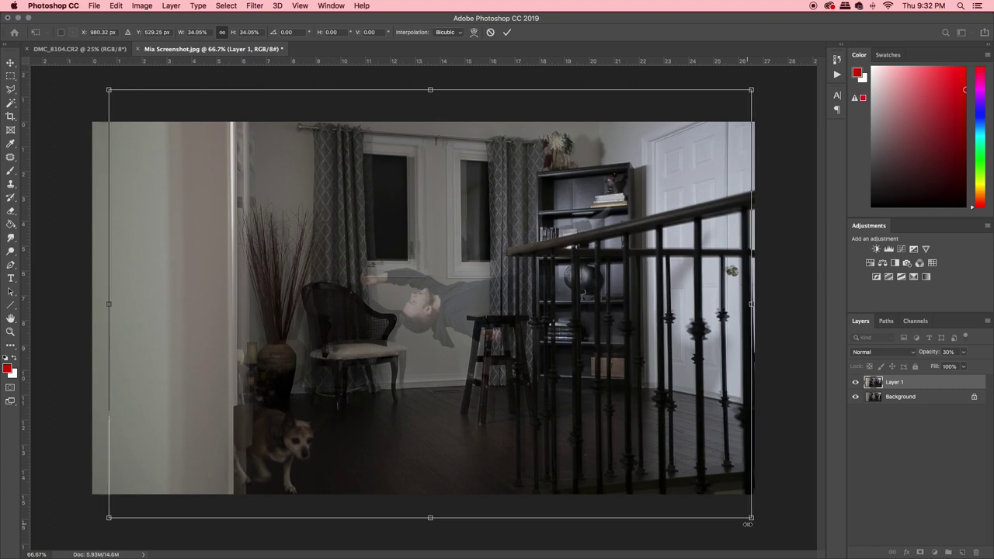
{"action": "mouse_move", "coordinate": [107, 87]}
{"action": "left_mouse_down"}
{"action": "mouse_move", "coordinate": [88, 85]}
{"action": "mouse_move", "coordinate": [96, 90]}
{"action": "left_mouse_up"}
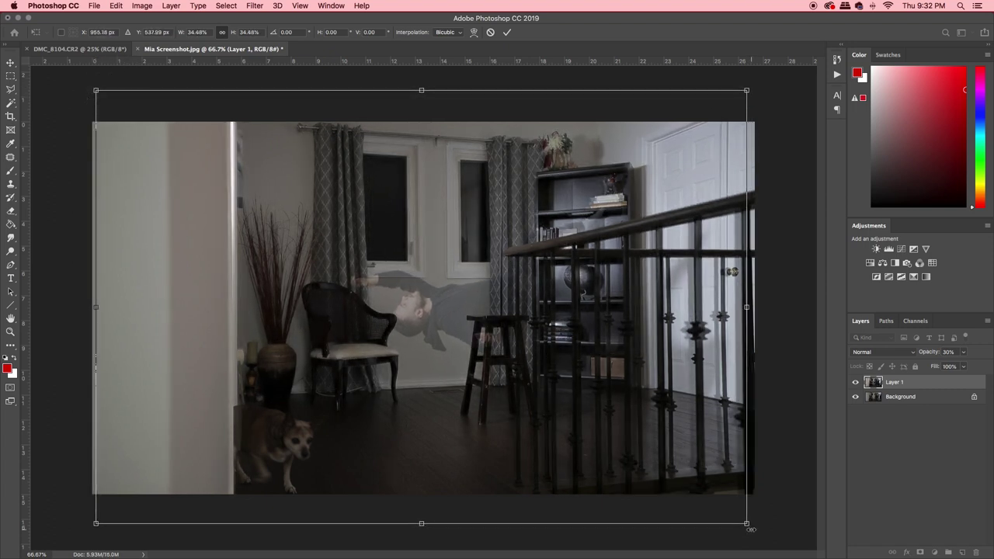
{"action": "left_click_drag", "start_coordinate": [748, 526], "coordinate": [756, 529]}
{"action": "key", "text": "Return"}
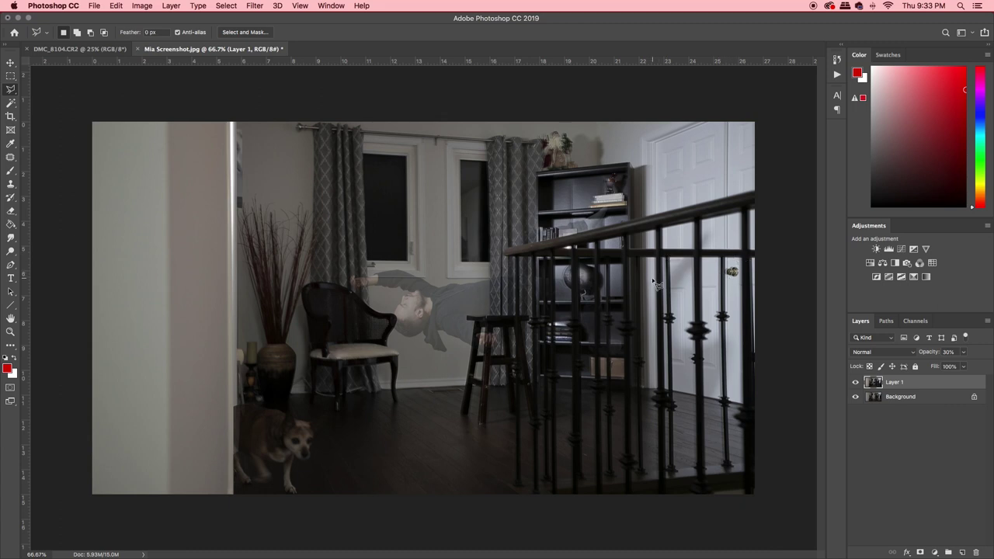
Check the alignment at 30% and set the floating-man layer back to 100% opacity.
{"action": "key", "text": "0"}
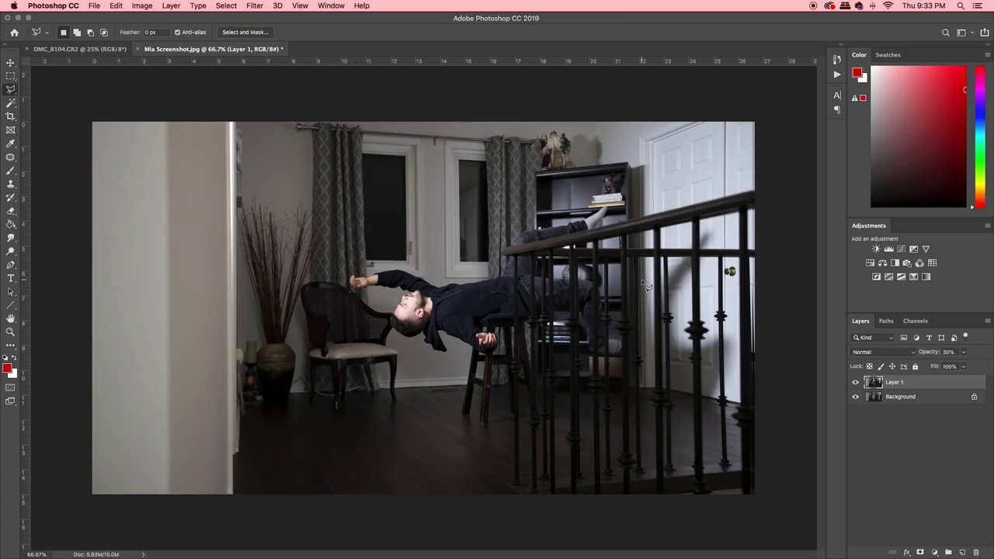
{"action": "key", "text": "3"}
{"action": "key", "text": "0"}
Add a layer mask and paint black over the lower left with a 400 brush to reveal the dog.
{"action": "left_click", "coordinate": [920, 553]}
{"action": "key", "text": "b"}
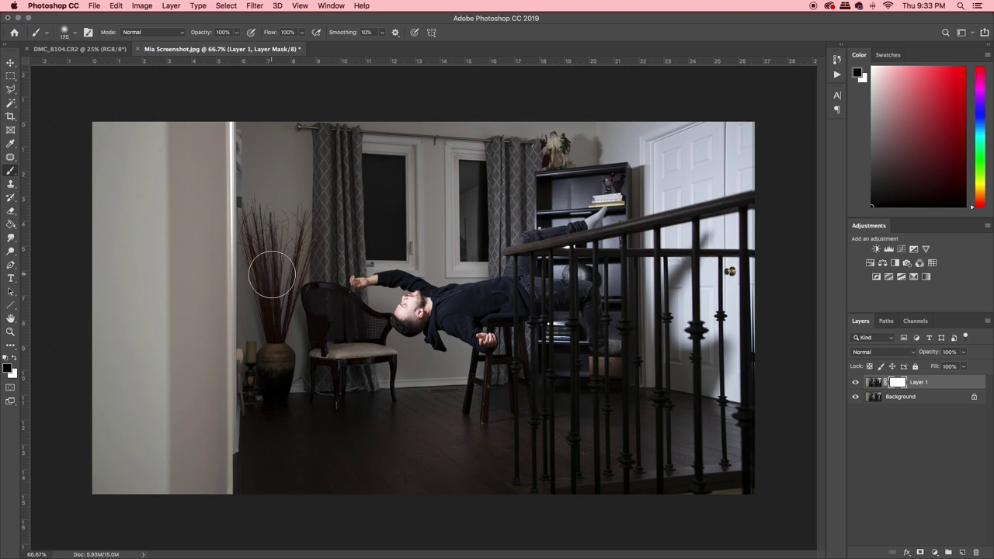
{"action": "key", "text": "bracketright"}
{"action": "key", "text": "bracketright"}
{"action": "key", "text": "bracketright"}
{"action": "key", "text": "bracketright"}
{"action": "mouse_move", "coordinate": [222, 116]}
{"action": "left_mouse_down"}
{"action": "mouse_move", "coordinate": [225, 334]}
{"action": "mouse_move", "coordinate": [380, 497]}
{"action": "mouse_move", "coordinate": [275, 462]}
{"action": "mouse_move", "coordinate": [471, 471]}
{"action": "mouse_move", "coordinate": [259, 455]}
{"action": "mouse_move", "coordinate": [67, 422]}
{"action": "mouse_move", "coordinate": [145, 233]}
{"action": "mouse_move", "coordinate": [131, 150]}
{"action": "mouse_move", "coordinate": [116, 179]}
{"action": "mouse_move", "coordinate": [122, 206]}
{"action": "mouse_move", "coordinate": [169, 301]}
{"action": "left_mouse_up"}
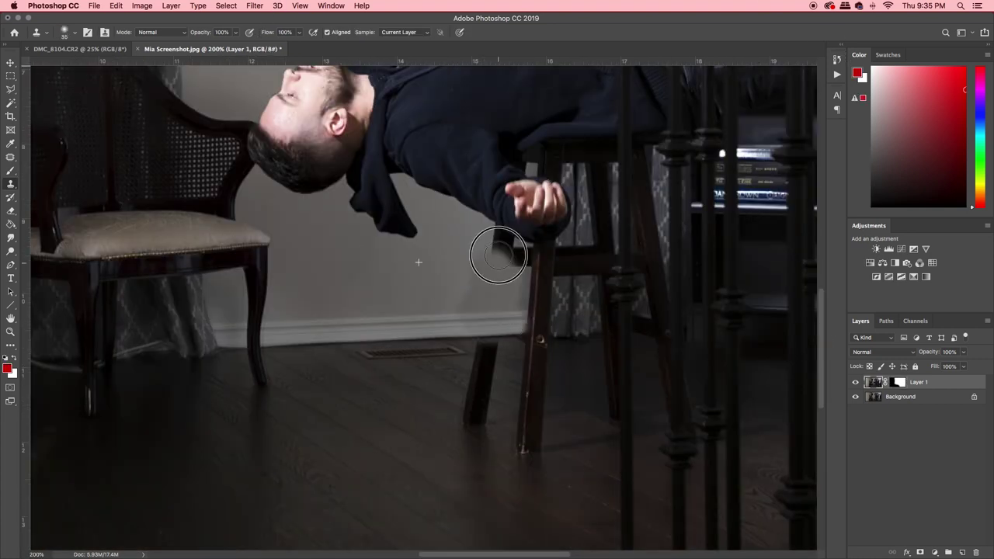
Clone floor and curtain texture over the stool legs beneath the floating man.
{"action": "left_click_drag", "start_coordinate": [475, 400], "coordinate": [560, 399]}
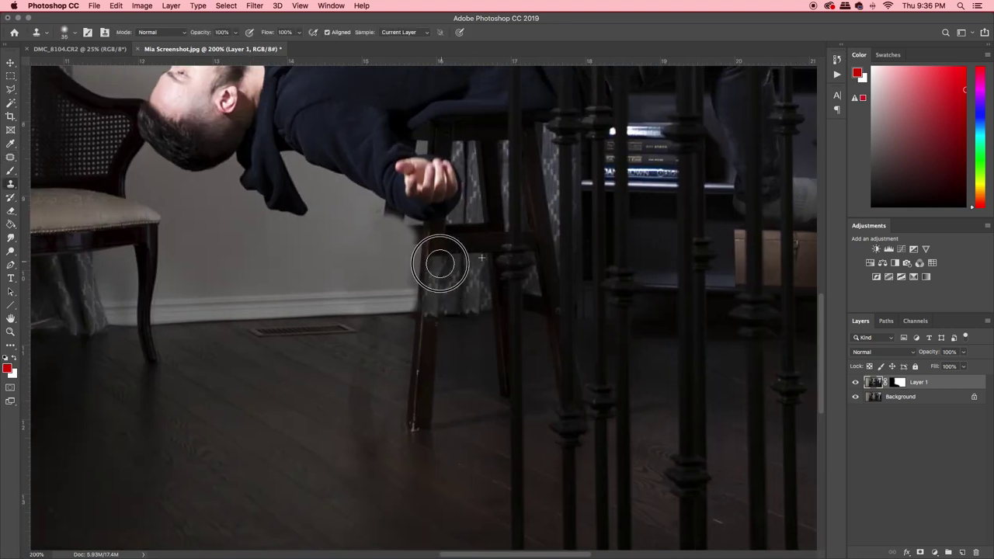
{"action": "mouse_move", "coordinate": [437, 259]}
{"action": "left_mouse_down"}
{"action": "mouse_move", "coordinate": [463, 233]}
{"action": "mouse_move", "coordinate": [391, 240]}
{"action": "mouse_move", "coordinate": [415, 250]}
{"action": "mouse_move", "coordinate": [417, 306]}
{"action": "mouse_move", "coordinate": [443, 248]}
{"action": "left_mouse_up"}
{"action": "mouse_move", "coordinate": [431, 419]}
{"action": "left_mouse_down"}
{"action": "mouse_move", "coordinate": [411, 397]}
{"action": "mouse_move", "coordinate": [427, 317]}
{"action": "left_mouse_up"}
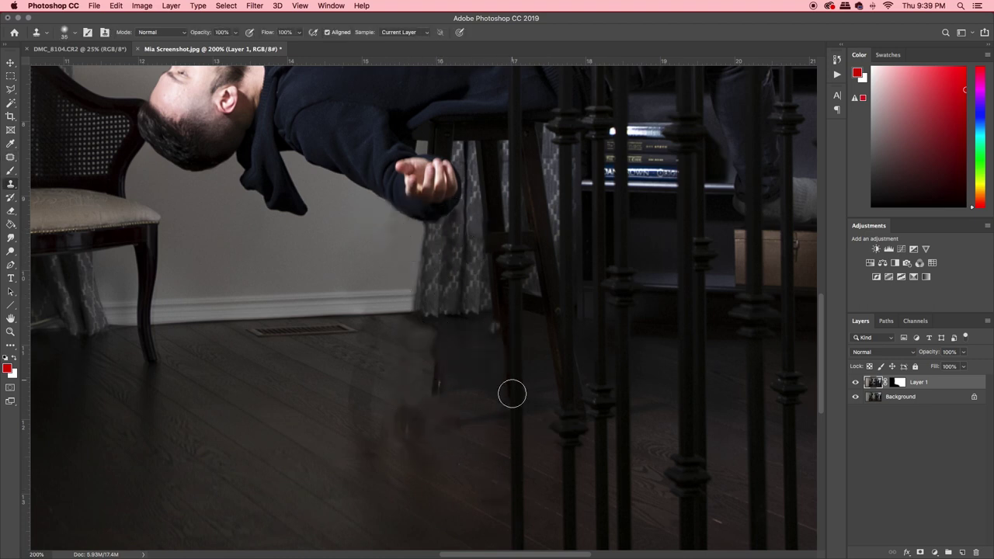
{"action": "key", "text": "bracketleft"}
{"action": "key", "text": "bracketleft"}
{"action": "key", "text": "bracketleft"}
{"action": "key", "text": "bracketleft"}
{"action": "scroll", "coordinate": [435, 233], "scroll_direction": "up", "scroll_amount": 5}
{"action": "scroll", "coordinate": [435, 233], "scroll_direction": "right", "scroll_amount": 2}
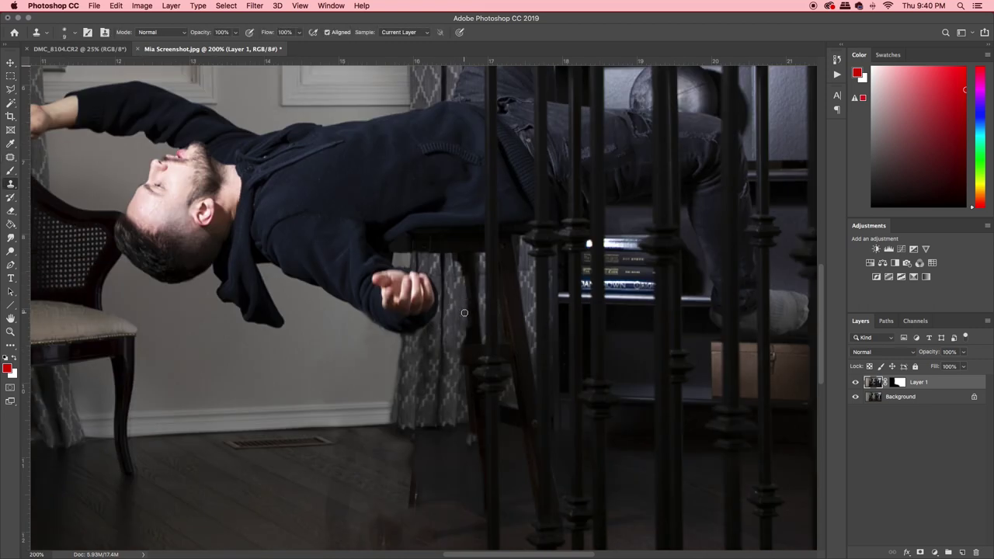
Alternate between Patch and Clone Stamp tools and target the floating-man layer's mask.
{"action": "key", "text": "j"}
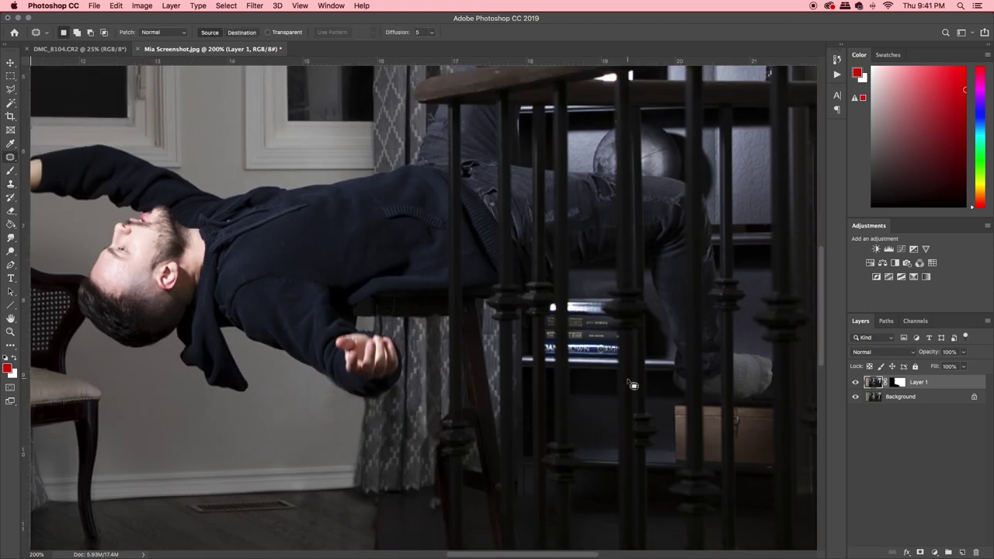
{"action": "key", "text": "s"}
{"action": "scroll", "coordinate": [517, 111], "scroll_direction": "up", "scroll_amount": 5}
{"action": "scroll", "coordinate": [494, 445], "scroll_direction": "down", "scroll_amount": 4}
{"action": "scroll", "coordinate": [458, 174], "scroll_direction": "up", "scroll_amount": 3}
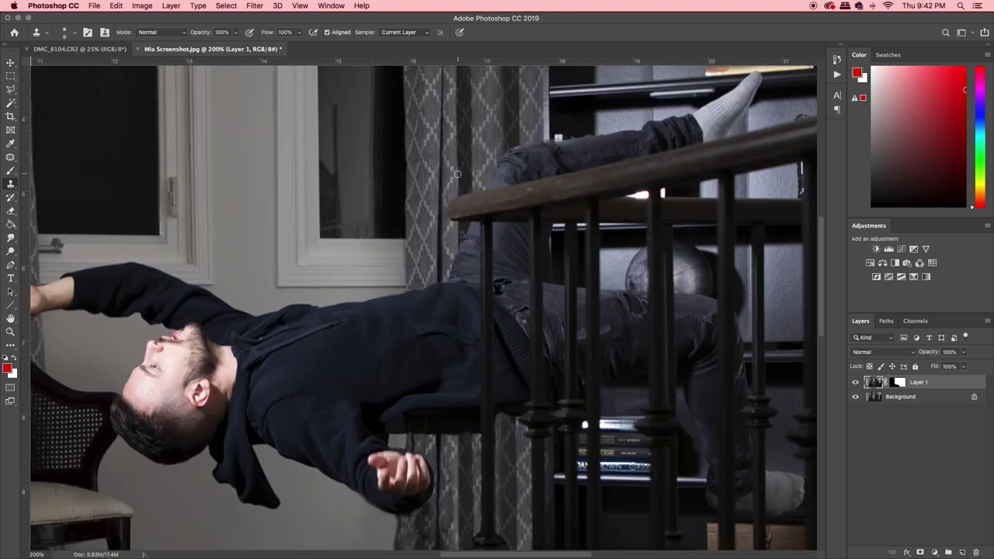
{"action": "scroll", "coordinate": [471, 435], "scroll_direction": "down", "scroll_amount": 5}
{"action": "key", "text": "super+minus"}
{"action": "key", "text": "super+minus"}
{"action": "key", "text": "j"}
{"action": "left_click", "coordinate": [899, 382]}
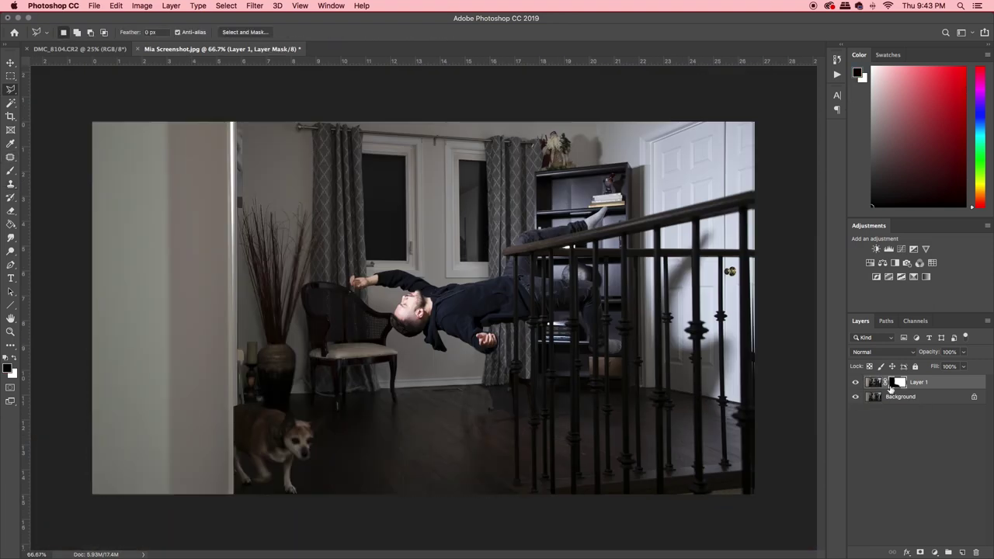
Zoom to 200% to refine the leg area, then zoom out to the whole composite and deselect.
{"action": "key", "text": "super+plus"}
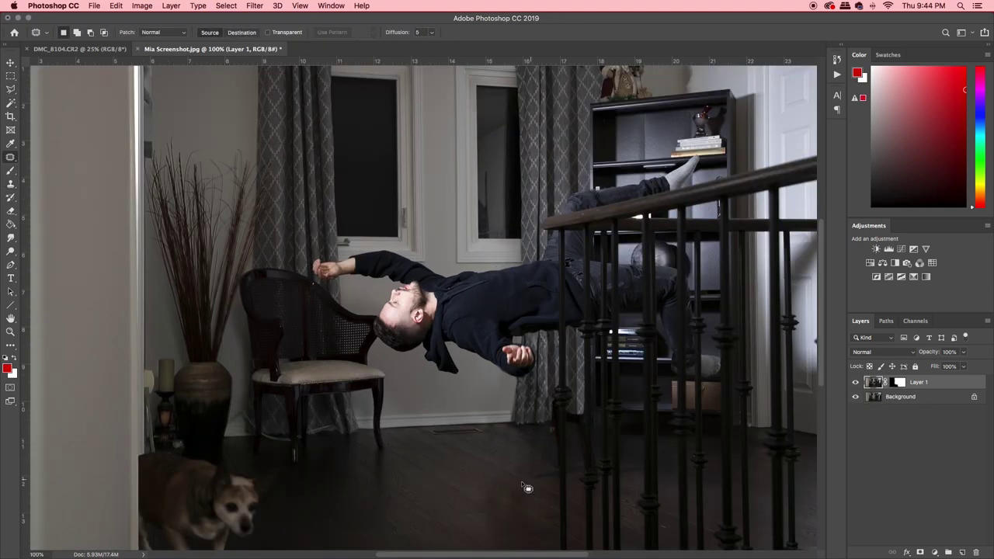
{"action": "key", "text": "super+plus"}
{"action": "key", "text": "s"}
{"action": "scroll", "coordinate": [524, 368], "scroll_direction": "right", "scroll_amount": 3}
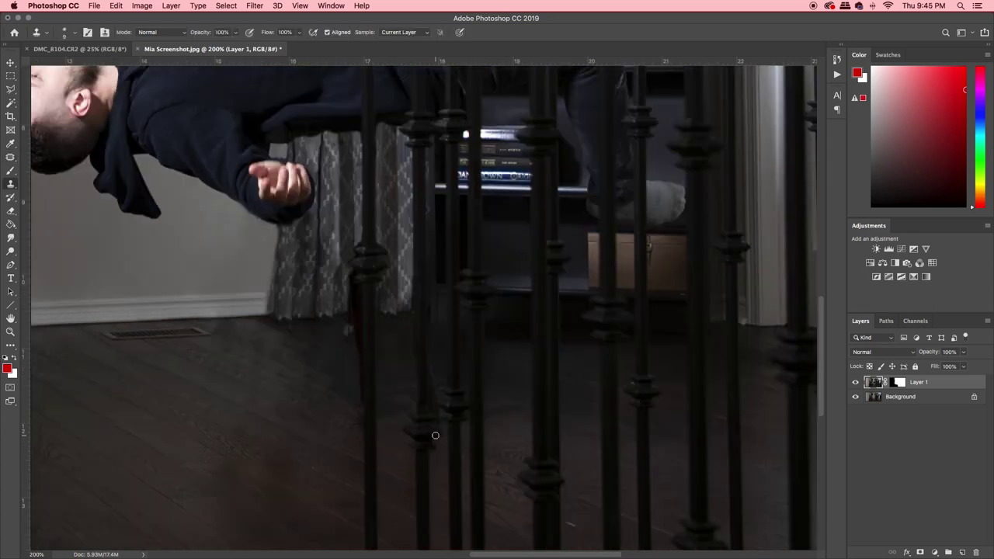
{"action": "key", "text": "j"}
{"action": "key", "text": "super+minus"}
{"action": "key", "text": "super+d"}
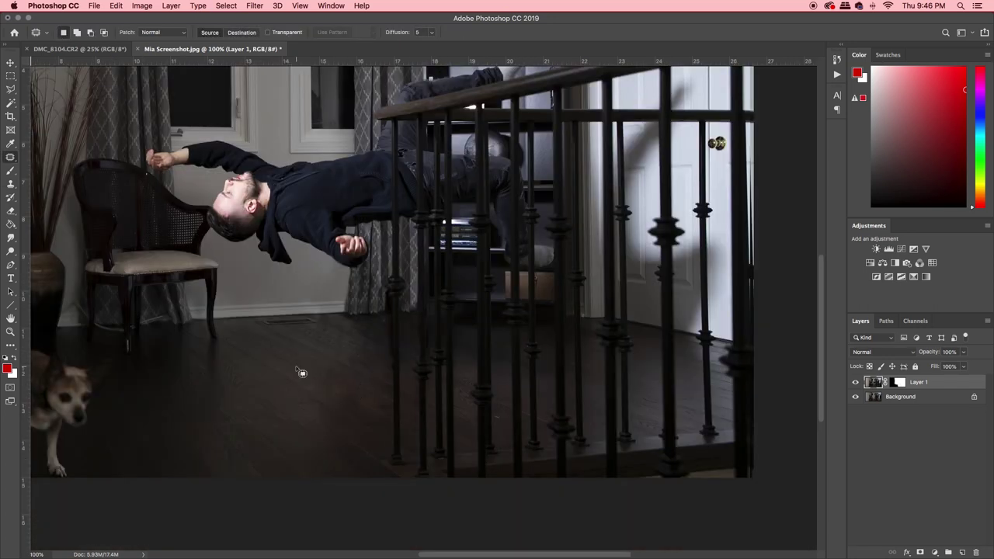
{"action": "key", "text": "super+minus"}
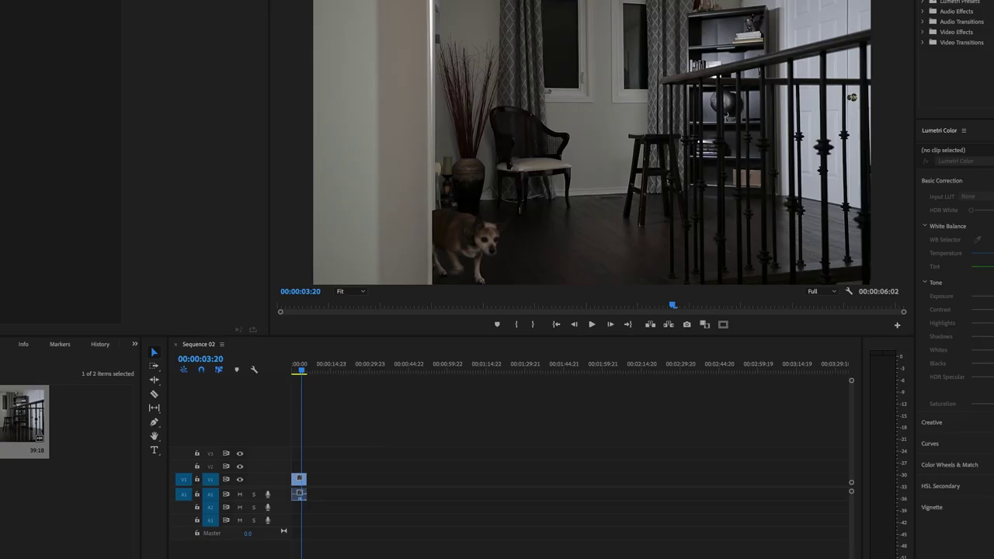
Import Floating.png, place it on V2 at 00:00 above the dog clip, and play from the start.
{"action": "double_click", "coordinate": [26, 511]}
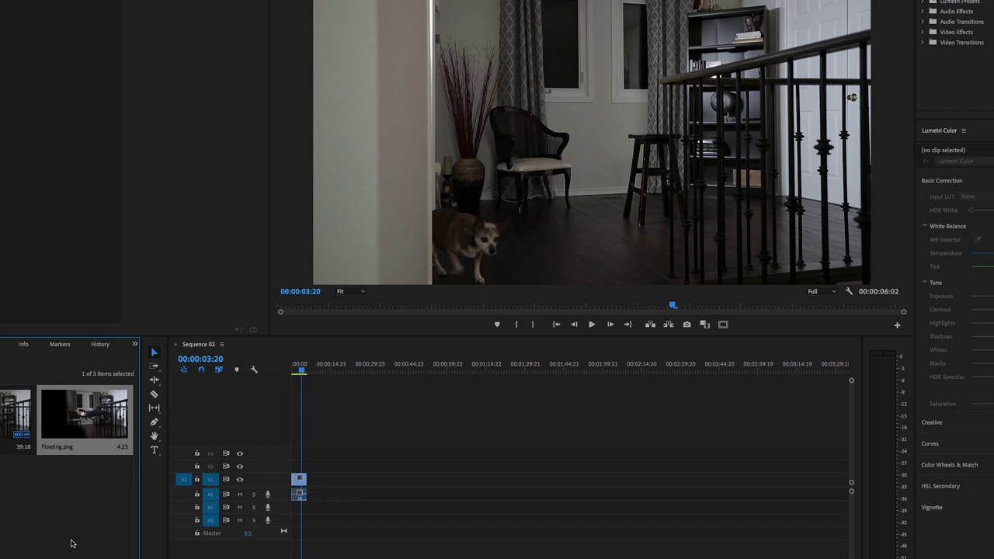
{"action": "left_click_drag", "start_coordinate": [85, 403], "coordinate": [212, 405]}
{"action": "left_click_drag", "start_coordinate": [289, 464], "coordinate": [309, 465]}
{"action": "key", "text": "Home"}
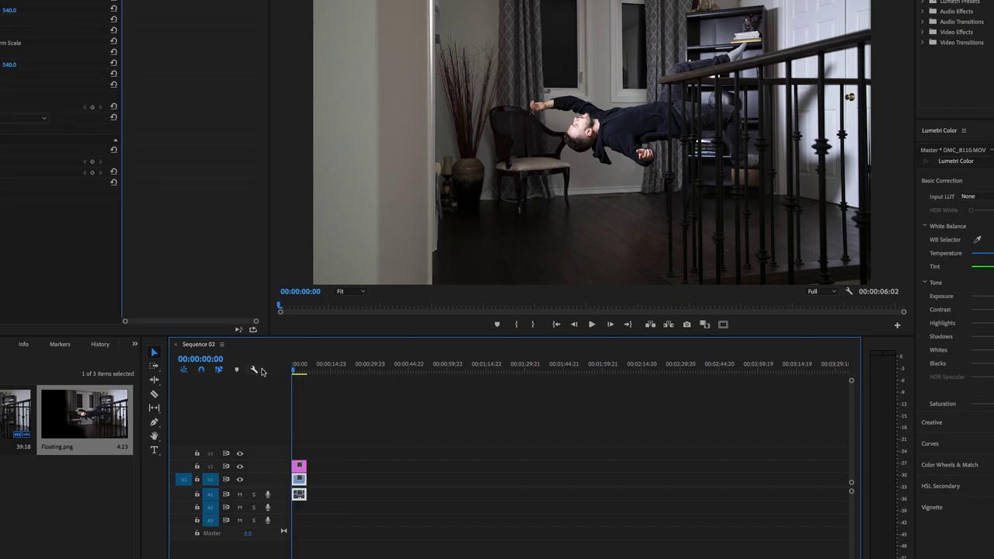
{"action": "key", "text": "space"}
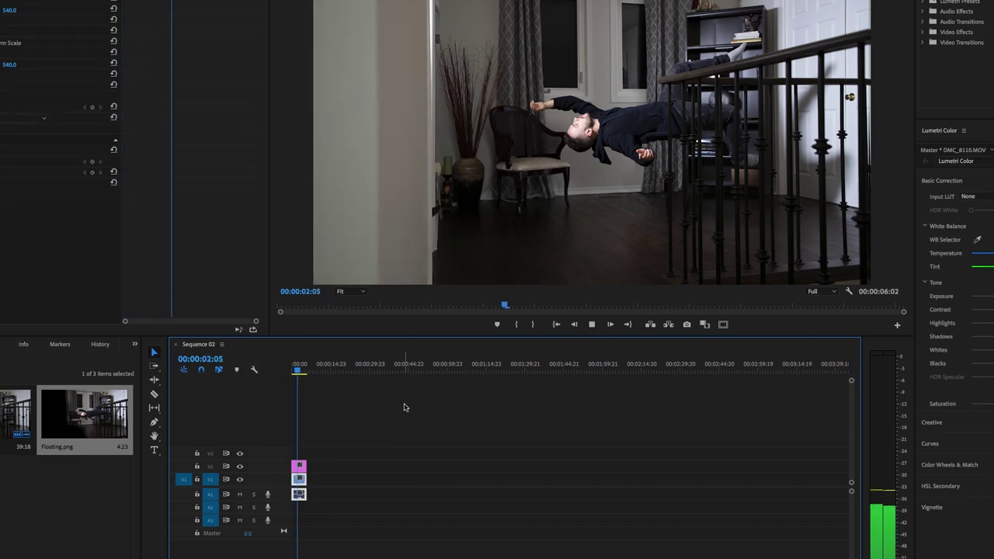